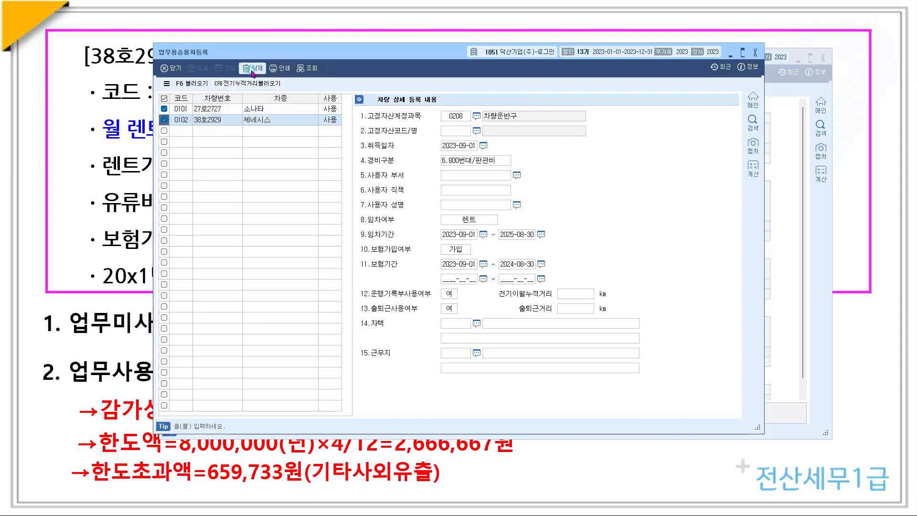
Confirm deleting the two checked vehicles and start a new vehicle row with code 0101
{"action": "left_click", "coordinate": [442, 263]}
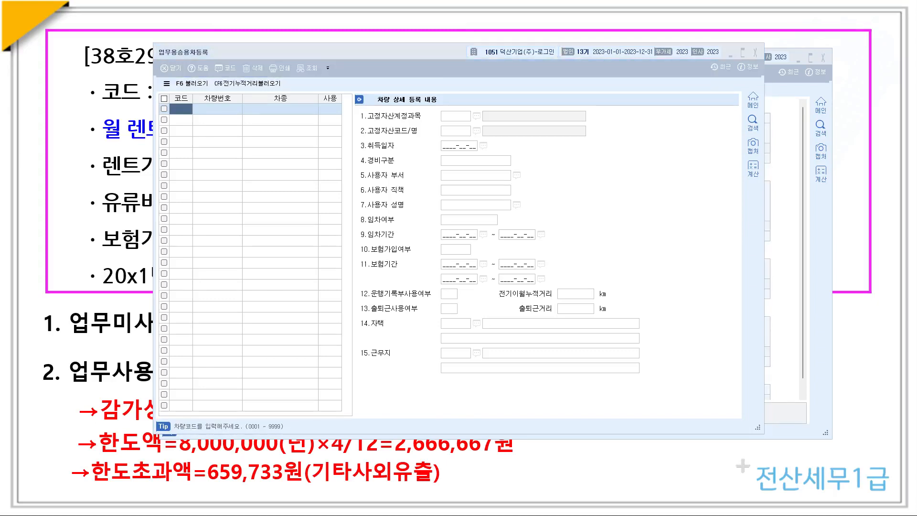
{"action": "left_click", "coordinate": [219, 135]}
{"action": "type", "text": "101"}
{"action": "key", "text": "Return"}
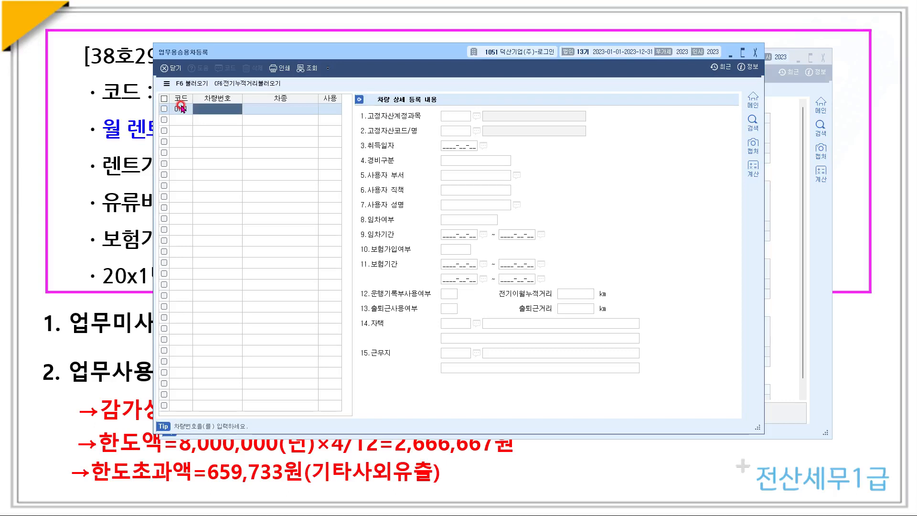
Enter vehicle number 27로2727 and model 소나타 for vehicle 0101, keeping its usage status as 사용
{"action": "type", "text": "27ㄱ"}
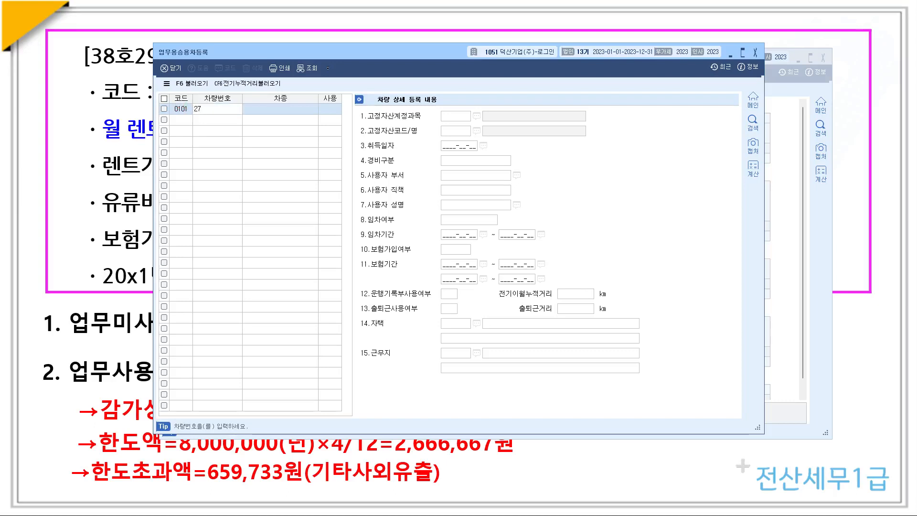
{"action": "key", "text": "BackSpace"}
{"action": "key", "text": "BackSpace"}
{"action": "type", "text": "로"}
{"action": "key", "text": "Return"}
{"action": "left_click", "coordinate": [182, 108]}
{"action": "type", "text": "2727"}
{"action": "key", "text": "Return"}
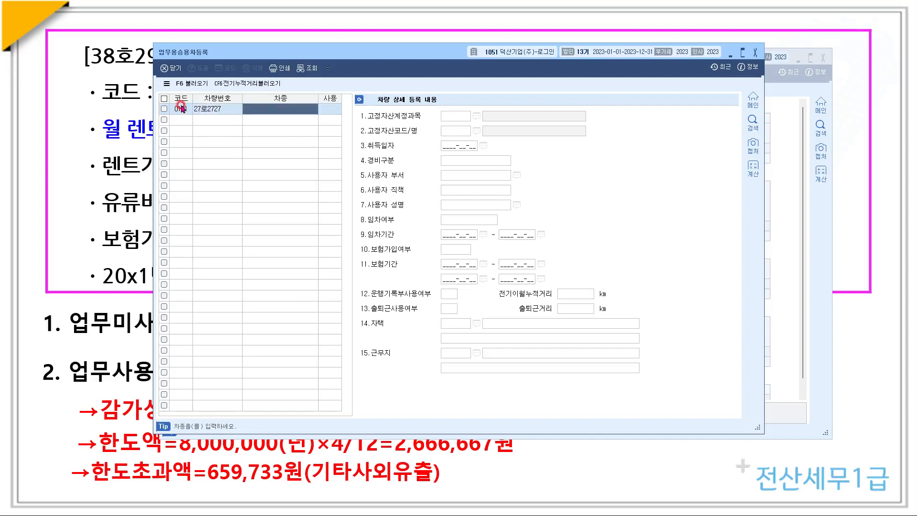
{"action": "type", "text": "소나타"}
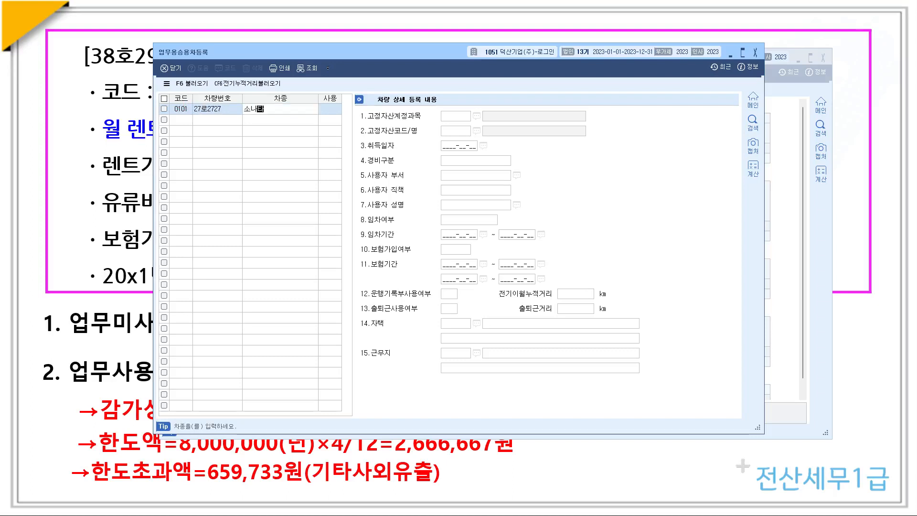
{"action": "key", "text": "Return"}
{"action": "key", "text": "Return"}
Set vehicle 0101's fixed asset account to 0208 차량운반구, acquisition date to 2022-05-01 and expense category to 800번대(판관비)
{"action": "type", "text": "0208"}
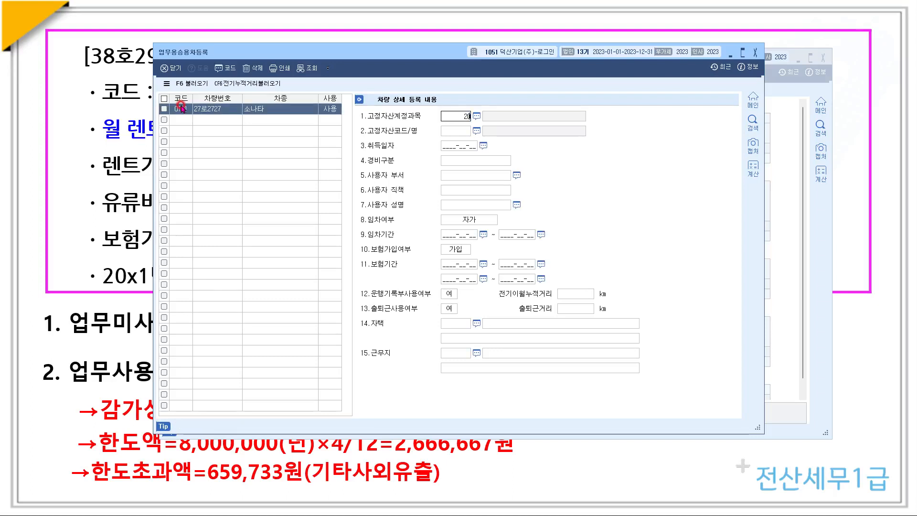
{"action": "key", "text": "Return"}
{"action": "key", "text": "Return"}
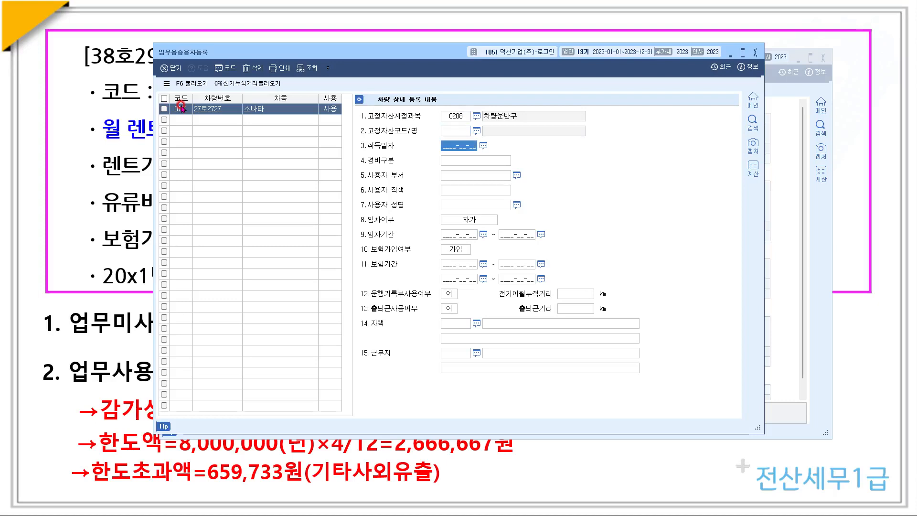
{"action": "type", "text": "202"}
{"action": "key", "text": "BackSpace"}
{"action": "type", "text": "501"}
{"action": "key", "text": "Return"}
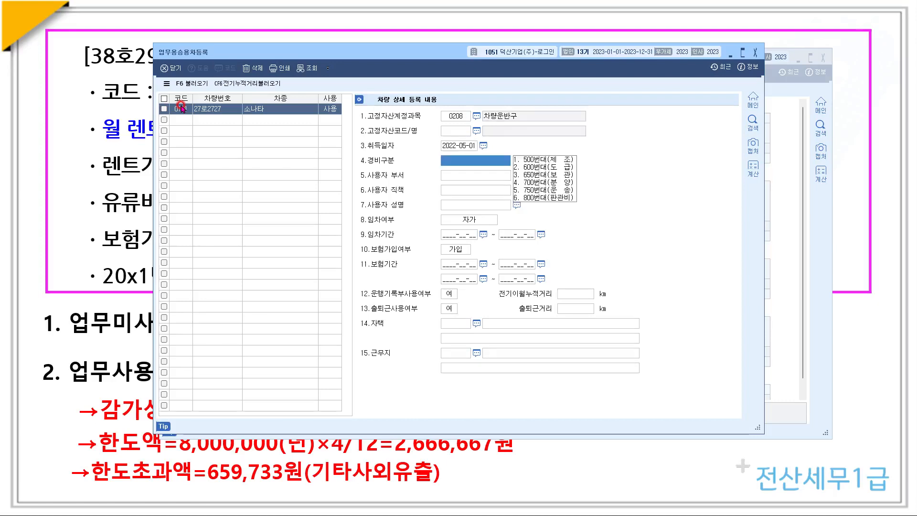
{"action": "left_click", "coordinate": [534, 198]}
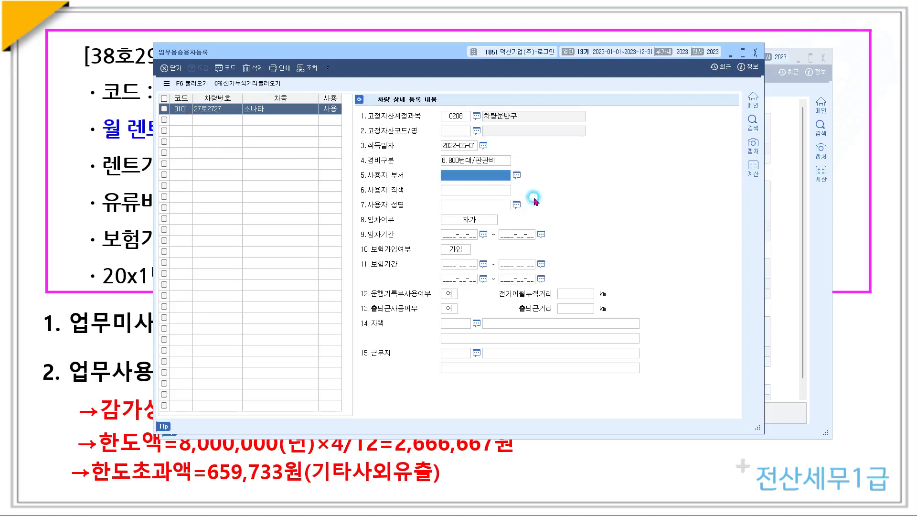
Enter vehicle 0101's insurance periods 2022-05-01 to 2023-04-30 and 2023-05-01 to 2024-04-30, and set 운행기록부사용여부 to 부
{"action": "left_click", "coordinate": [460, 250]}
{"action": "left_click", "coordinate": [458, 266]}
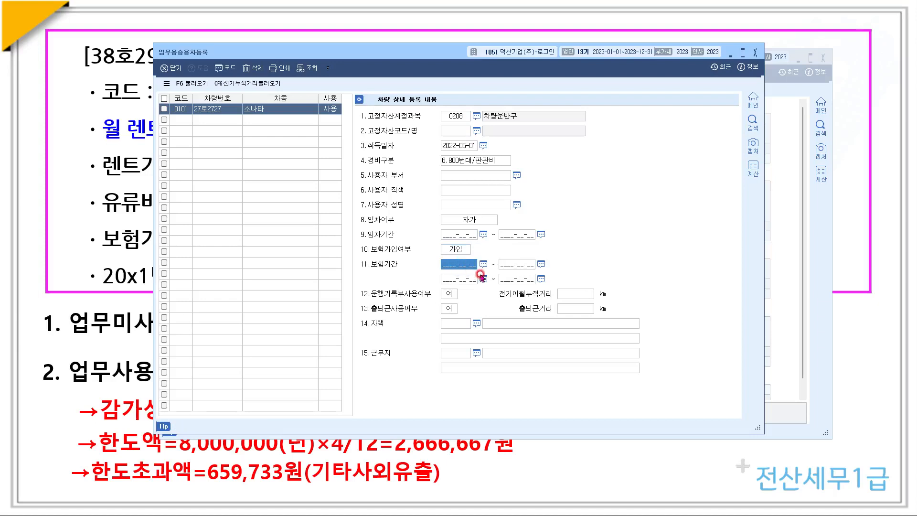
{"action": "type", "text": "2022-05-01 ~ 20"}
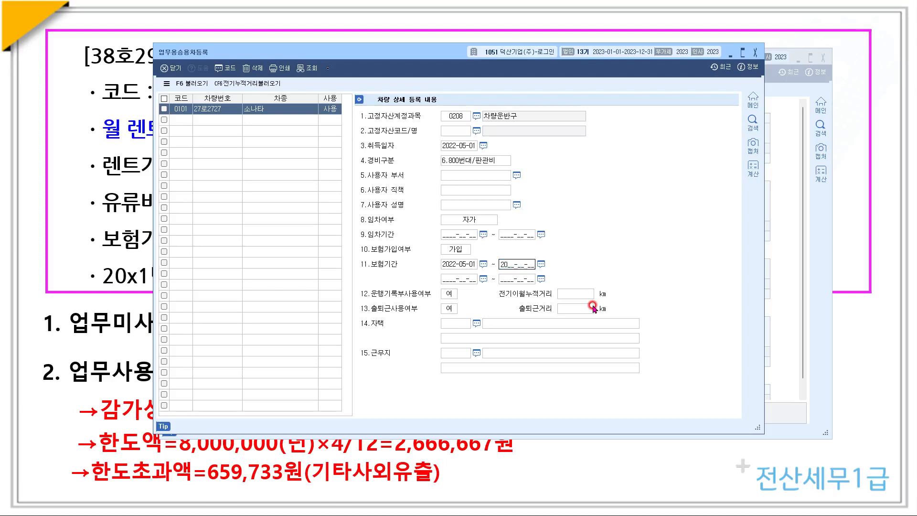
{"action": "type", "text": "23-04-"}
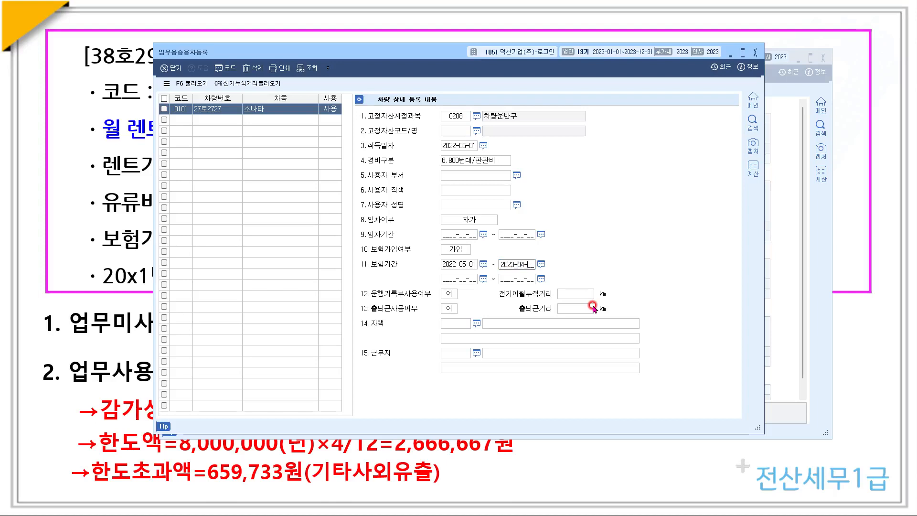
{"action": "type", "text": "30 202"}
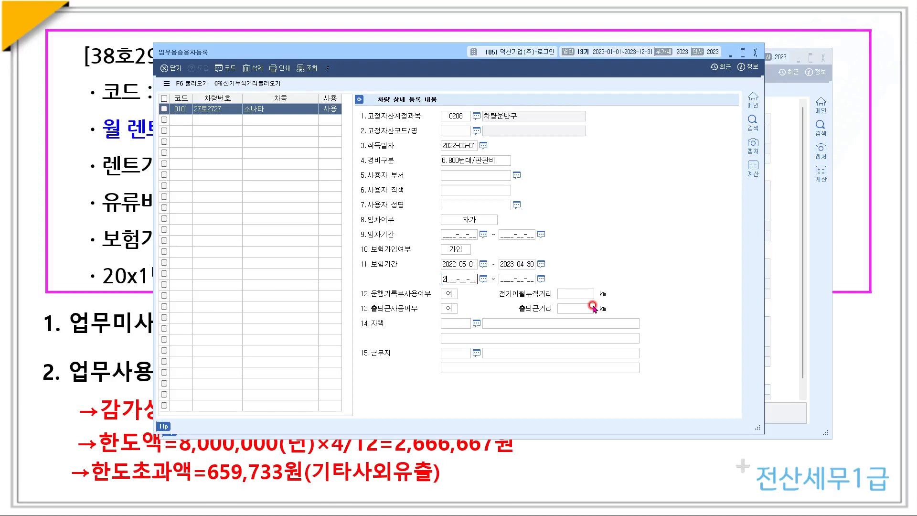
{"action": "type", "text": "3-05-01 ~ "}
{"action": "type", "text": "2024-"}
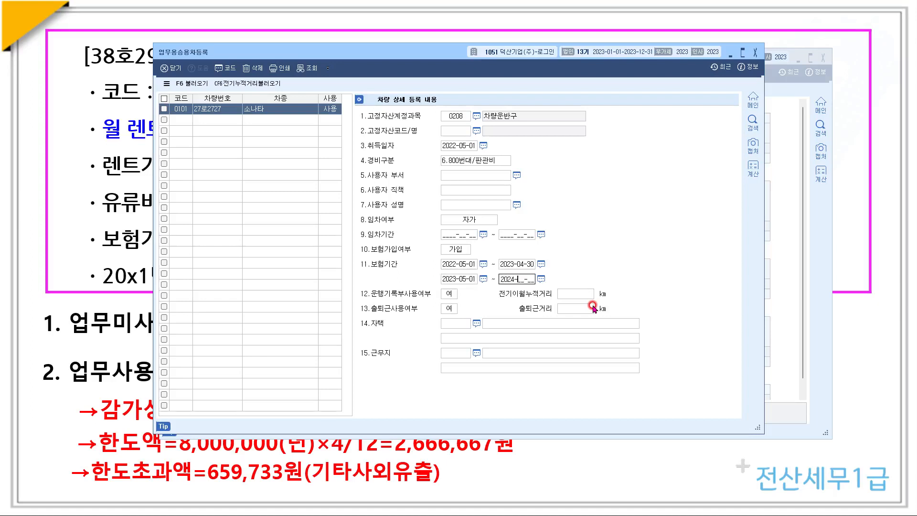
{"action": "type", "text": "04-30"}
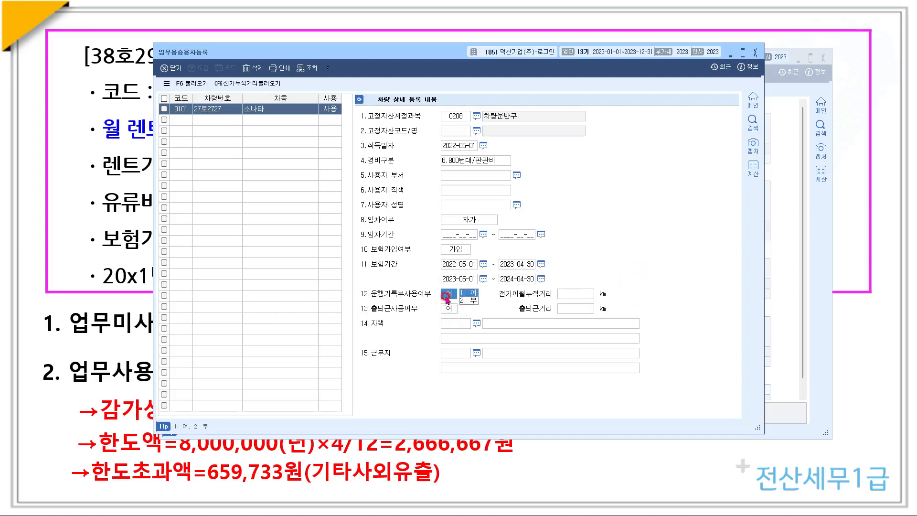
{"action": "left_click", "coordinate": [470, 302]}
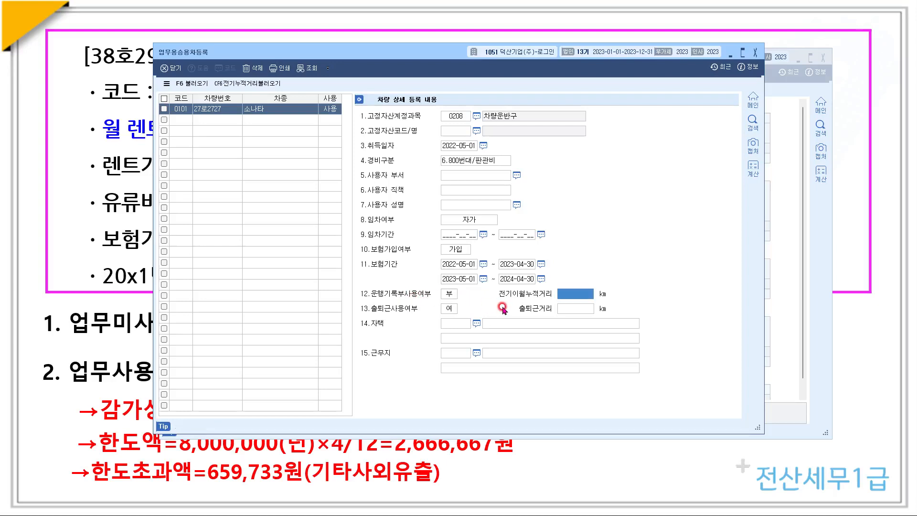
{"action": "left_click", "coordinate": [181, 120]}
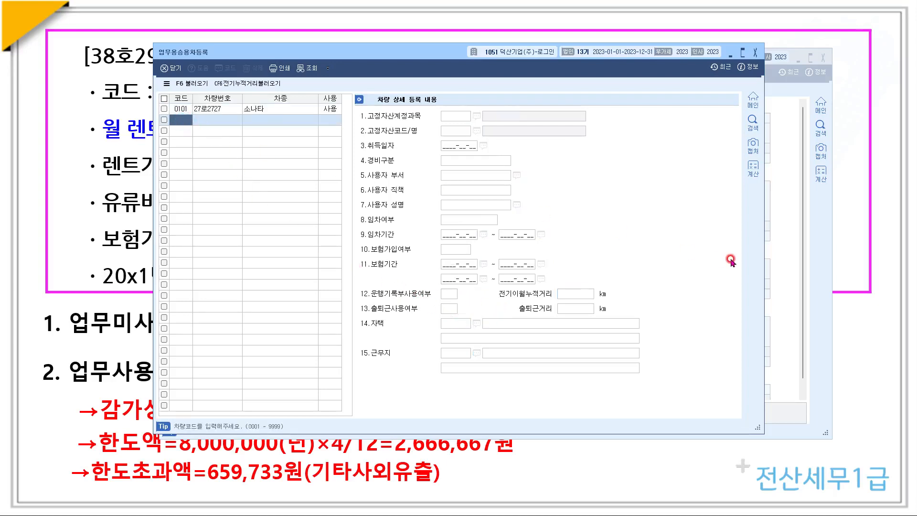
{"action": "type", "text": "0102"}
{"action": "key", "text": "Return"}
{"action": "type", "text": "39호"}
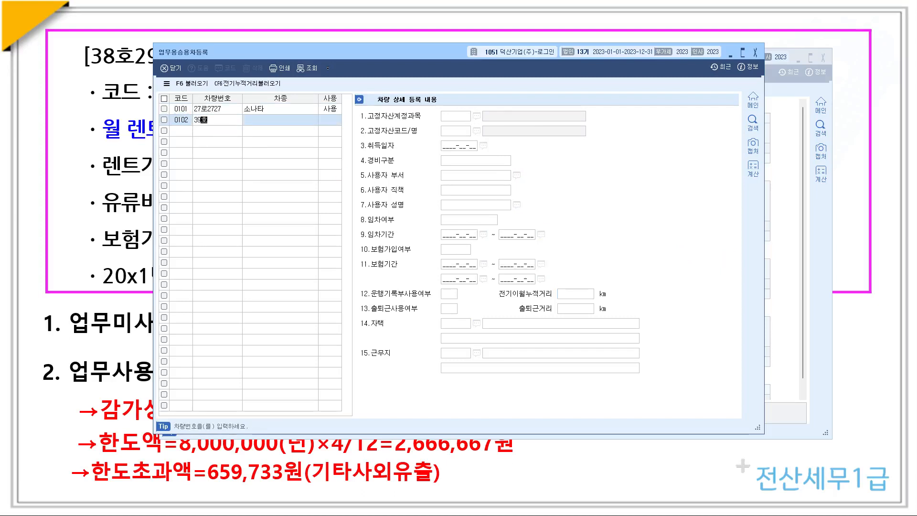
{"action": "type", "text": "2929"}
{"action": "key", "text": "Return"}
{"action": "type", "text": "ㅈ제네시스"}
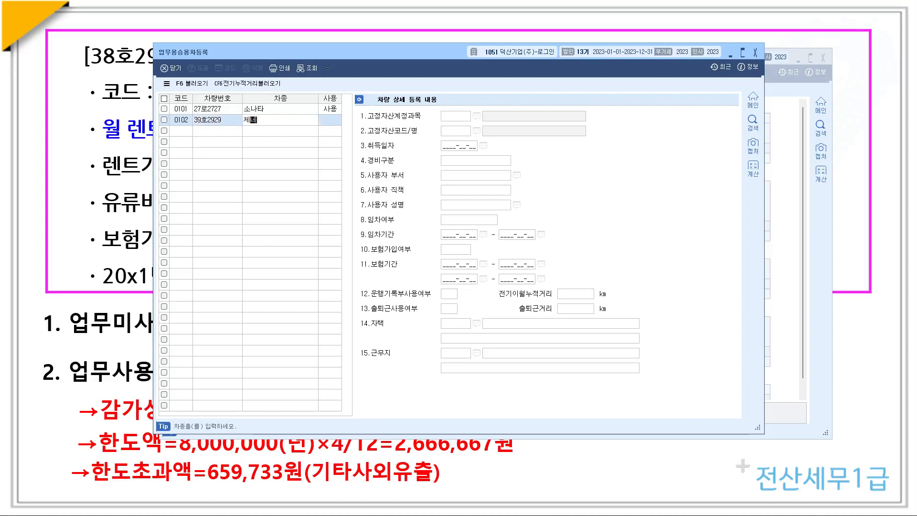
{"action": "key", "text": "Return"}
{"action": "key", "text": "Return"}
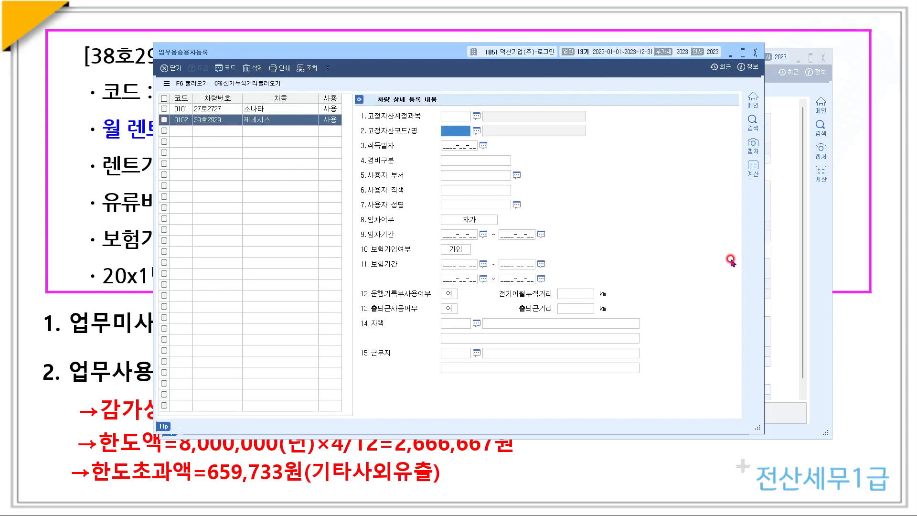
Set vehicle 0102's fixed asset account to 0208 차량운반구, acquisition date to 2023-09-01 and expense category to 800번대(판관비)
{"action": "key", "text": "Up"}
{"action": "type", "text": "0208"}
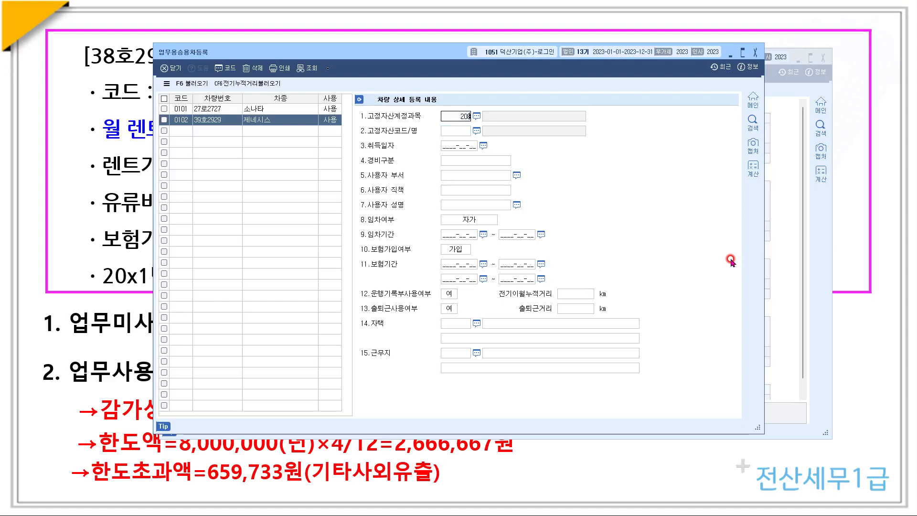
{"action": "key", "text": "Return"}
{"action": "key", "text": "Return"}
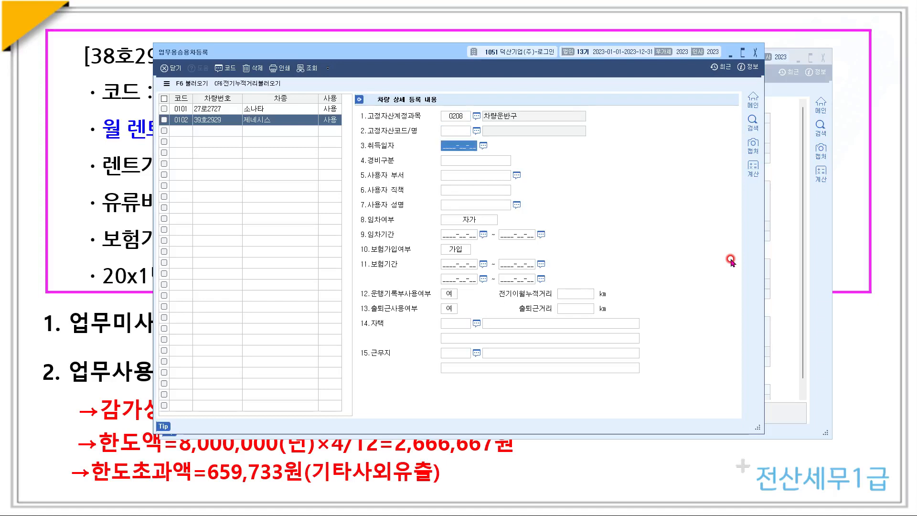
{"action": "type", "text": "2023-09-0"}
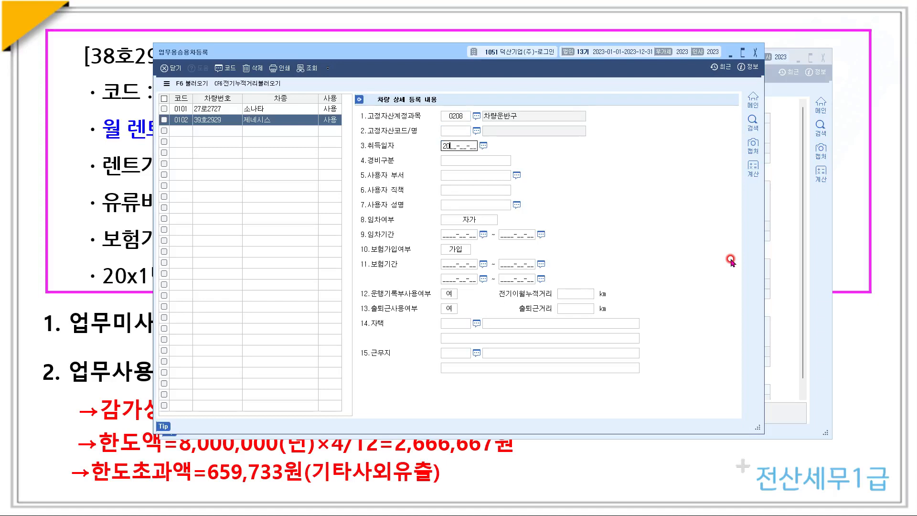
{"action": "type", "text": "1"}
{"action": "key", "text": "Return"}
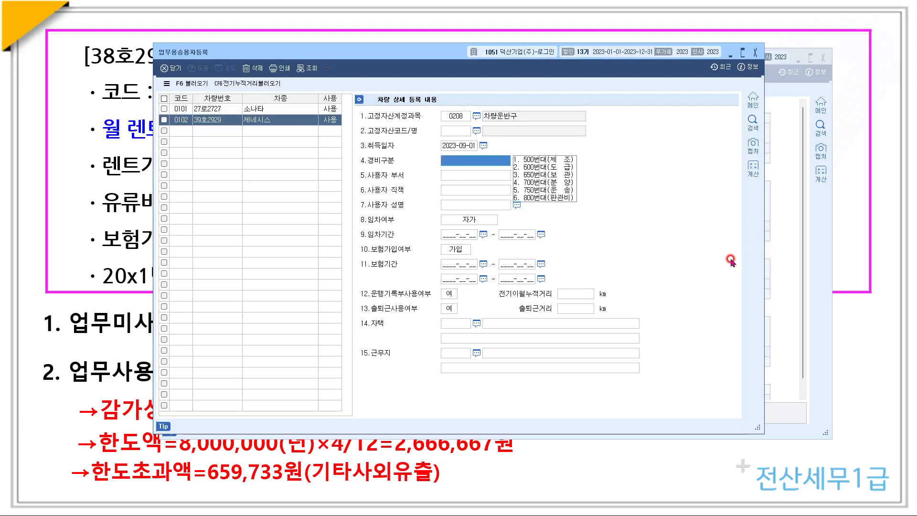
{"action": "type", "text": "6"}
{"action": "key", "text": "Return"}
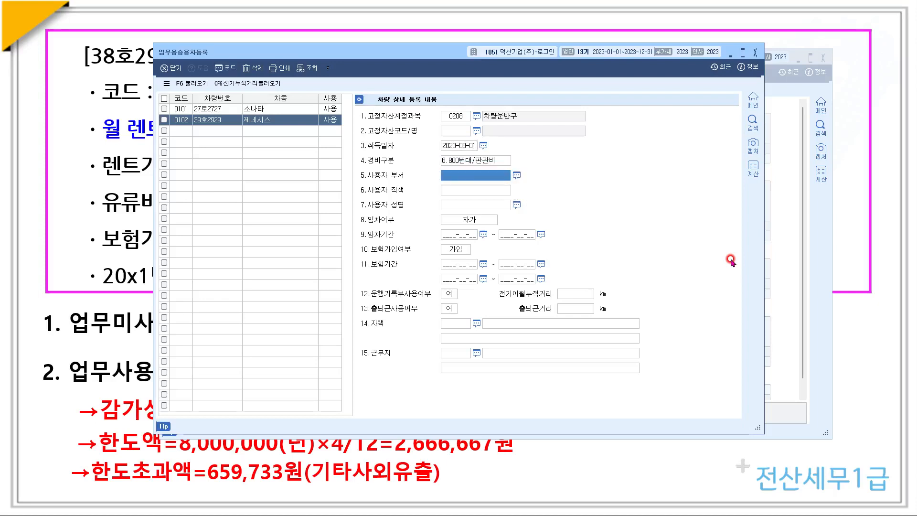
Set vehicle 0102's lease type to 렌트 with a lease period from 2023-09-01 to 2025-08-30
{"action": "key", "text": "Return"}
{"action": "key", "text": "Return"}
{"action": "key", "text": "Return"}
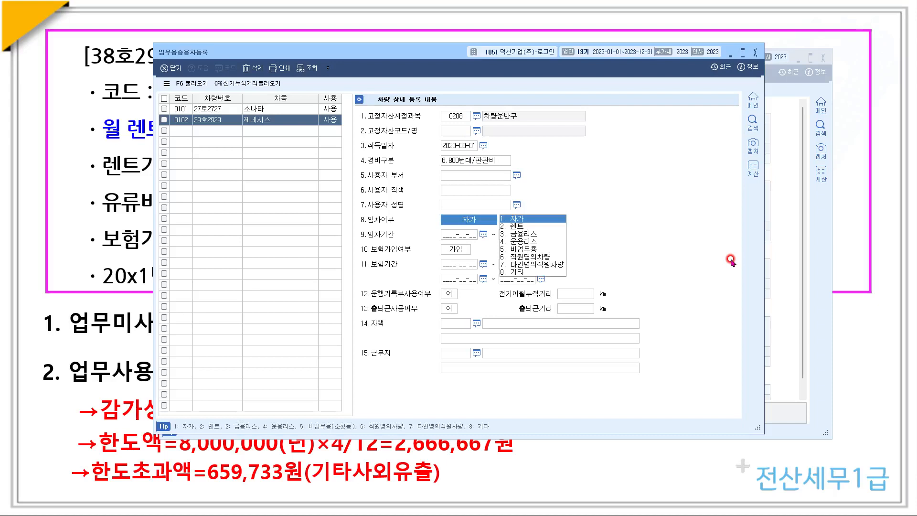
{"action": "type", "text": "2"}
{"action": "key", "text": "Return"}
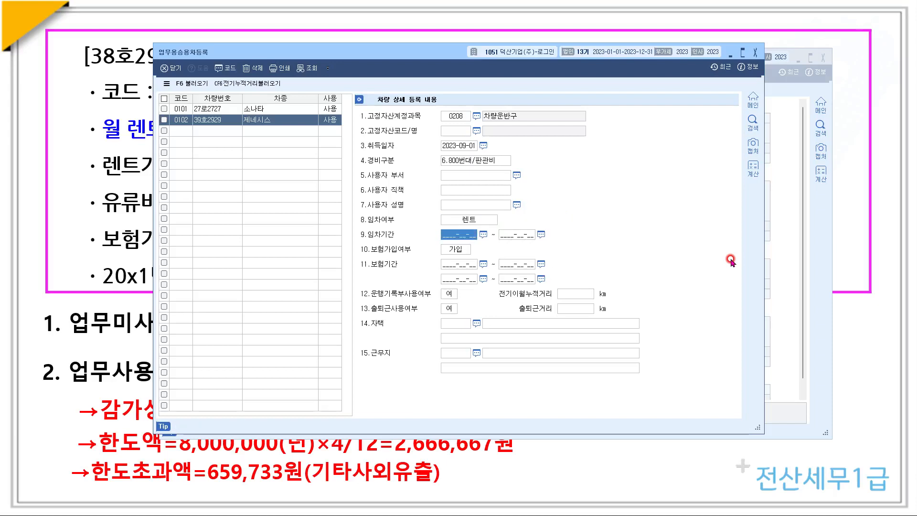
{"action": "type", "text": "20230911"}
{"action": "key", "text": "Return"}
{"action": "type", "text": "2025-"}
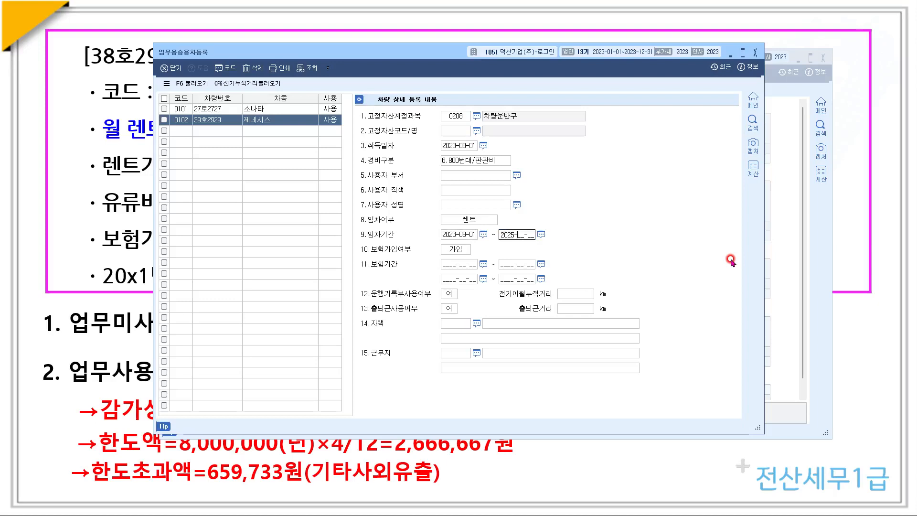
{"action": "type", "text": "08-30"}
{"action": "key", "text": "Return"}
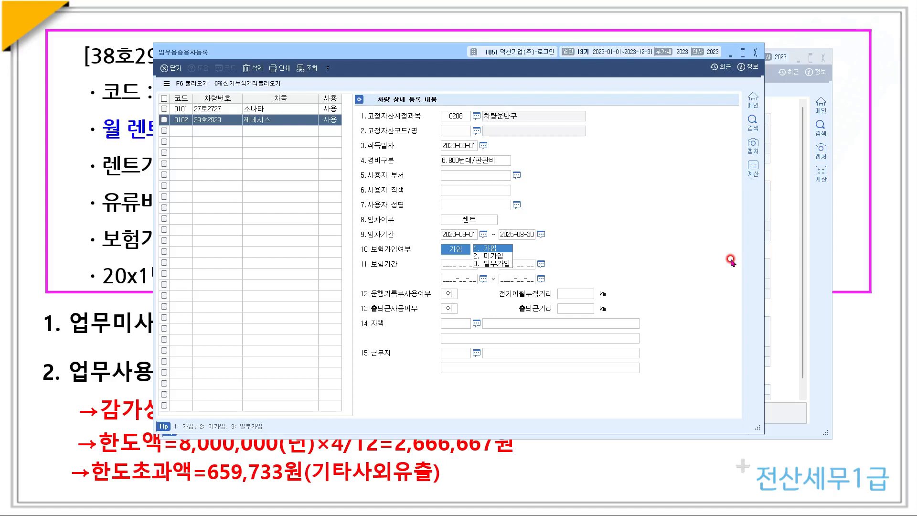
Keep vehicle 0102's insurance status as 가입 and enter the insurance period 2023-09-01 to 2024-08-30
{"action": "key", "text": "Return"}
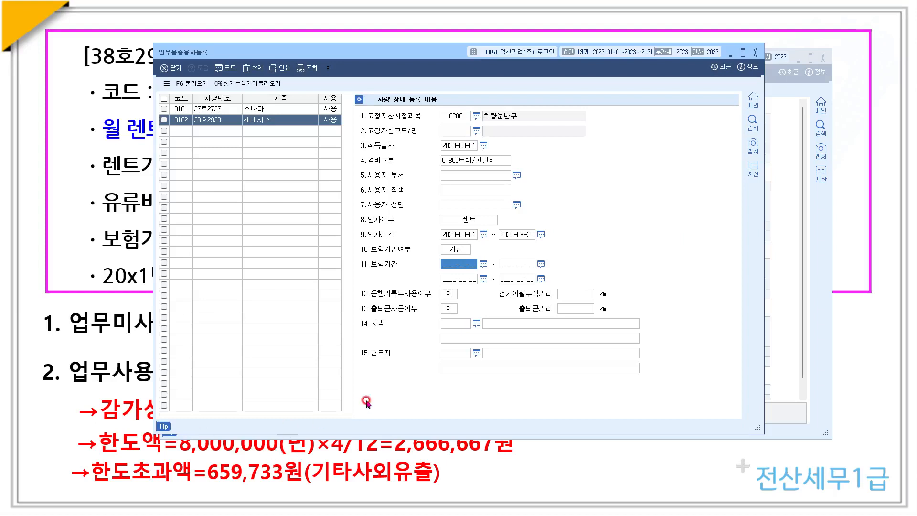
{"action": "type", "text": "2023-09-01"}
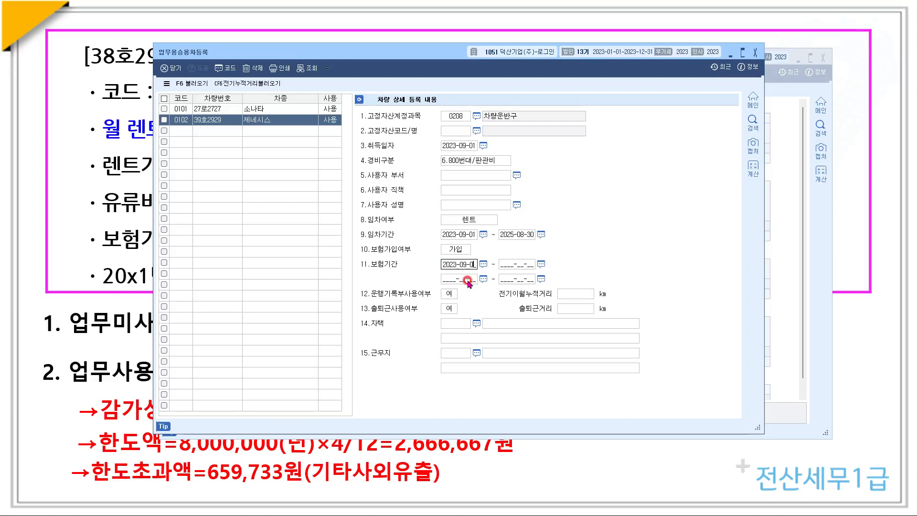
{"action": "type", "text": " ~ 2024-08-"}
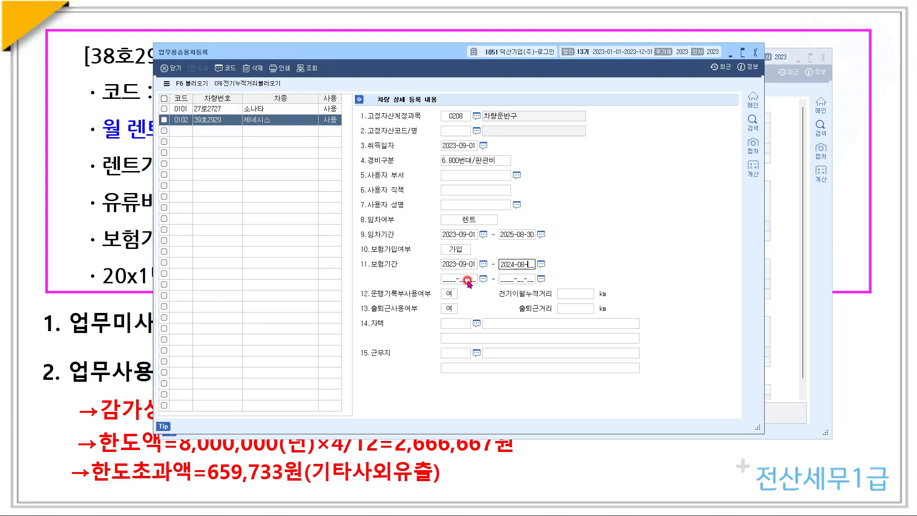
{"action": "type", "text": "30"}
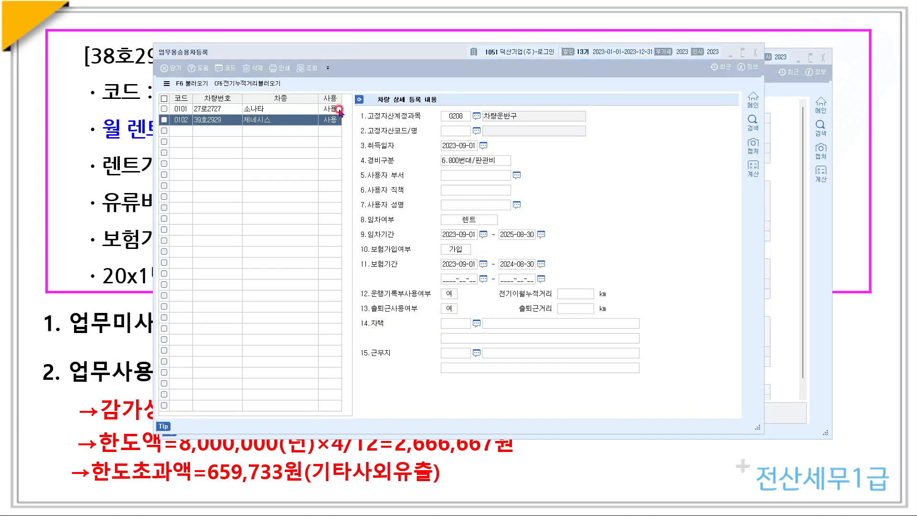
Close the vehicle registration window and reload the registered vehicles into the business vehicle expense statement (업무용승용차관련비용명세서)
{"action": "left_click", "coordinate": [755, 52]}
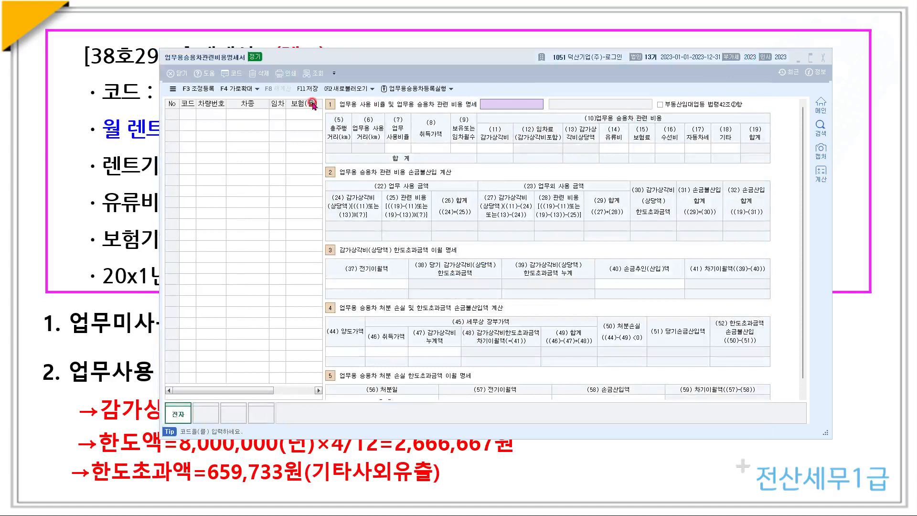
{"action": "left_click", "coordinate": [354, 91]}
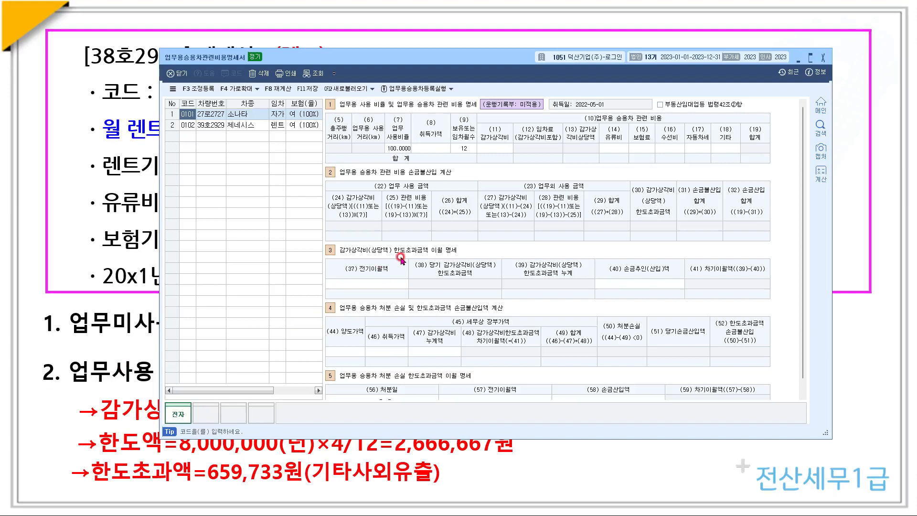
For vehicle 0101 (소나타), enter an acquisition cost (취득가액) of 34,000,000 and depreciation (감가상각비) of 6,800,000
{"action": "left_click", "coordinate": [430, 148]}
{"action": "left_click", "coordinate": [435, 153]}
{"action": "type", "text": "34000000"}
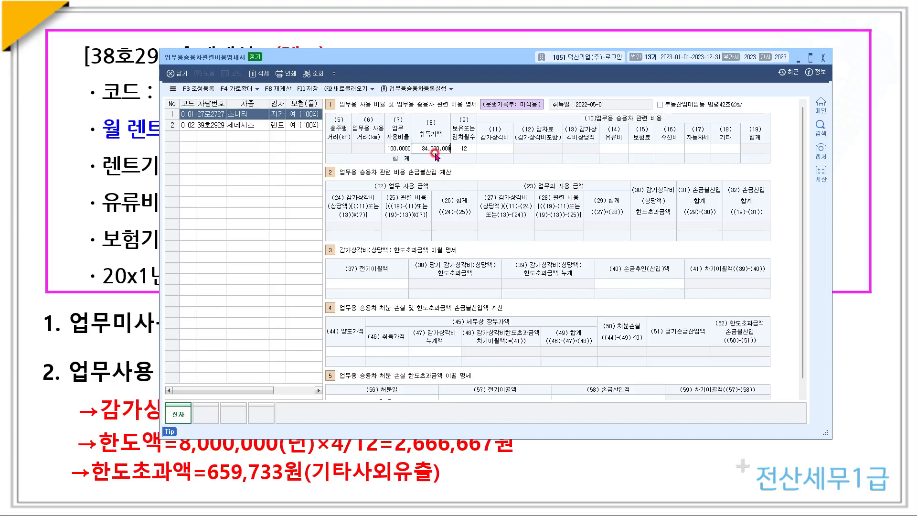
{"action": "key", "text": "Return"}
{"action": "key", "text": "Return"}
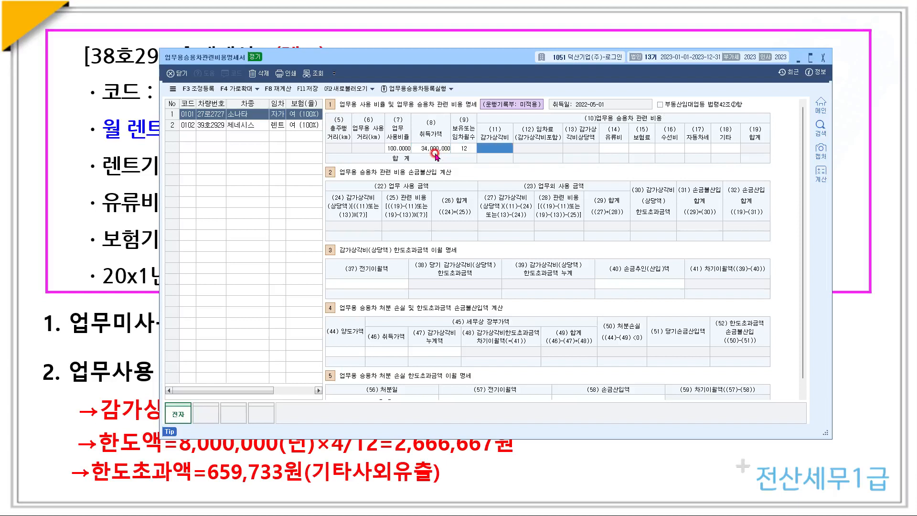
{"action": "type", "text": "6,800,000"}
{"action": "key", "text": "Return"}
Enter vehicle 0101's running costs: 유류비 2,000,000, 보험료 1,000,000 and 자동차세 520,000, leaving 수선비 blank
{"action": "type", "text": "2000000"}
{"action": "key", "text": "Return"}
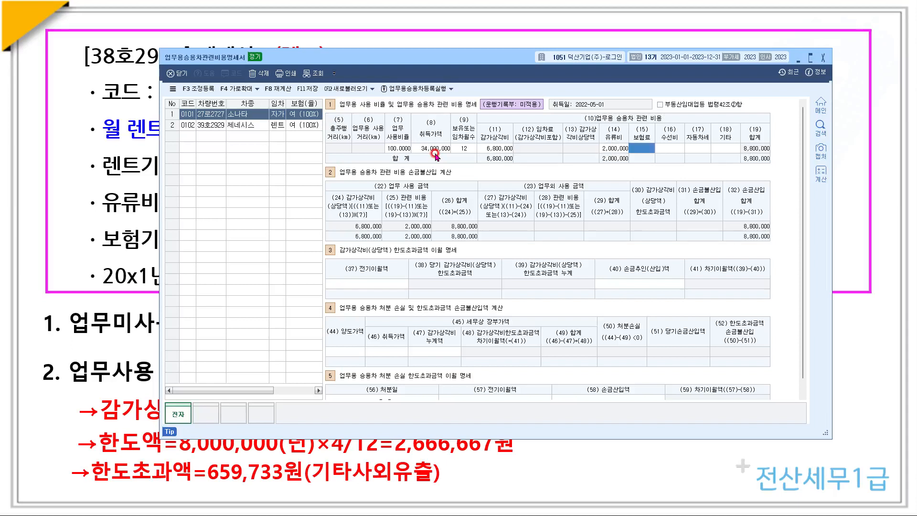
{"action": "type", "text": "1000000"}
{"action": "key", "text": "Return"}
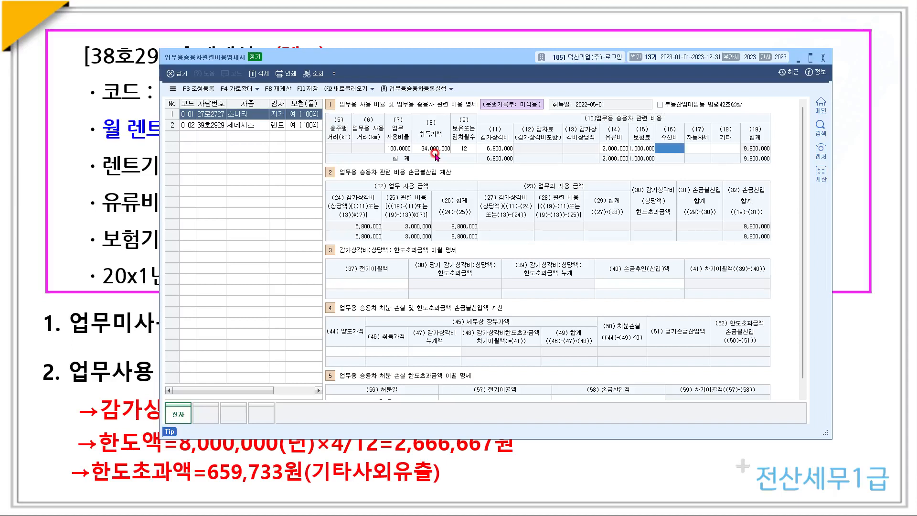
{"action": "key", "text": "Return"}
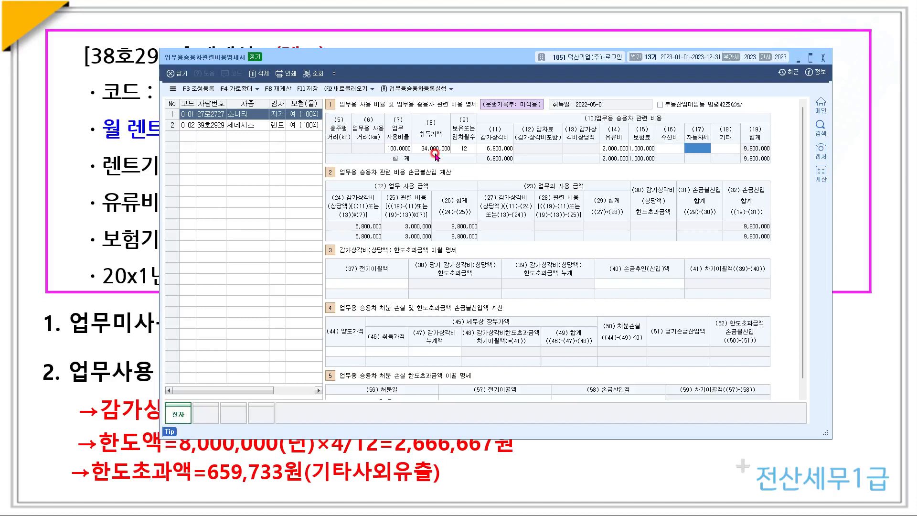
{"action": "type", "text": "5200000"}
{"action": "key", "text": "Return"}
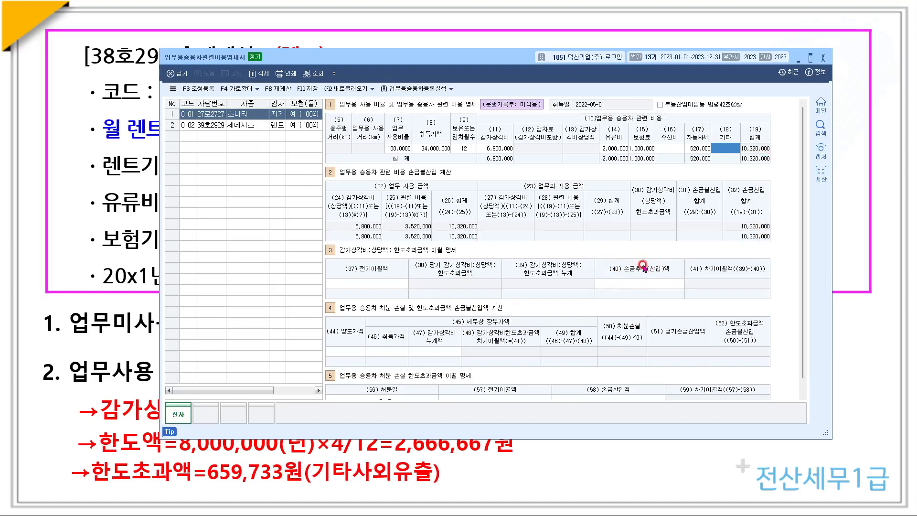
For vehicle 0102 (제네시스), enter a total driving distance of 10,000 km and a business-use distance of 9,000 km
{"action": "key", "text": "alt+Tab"}
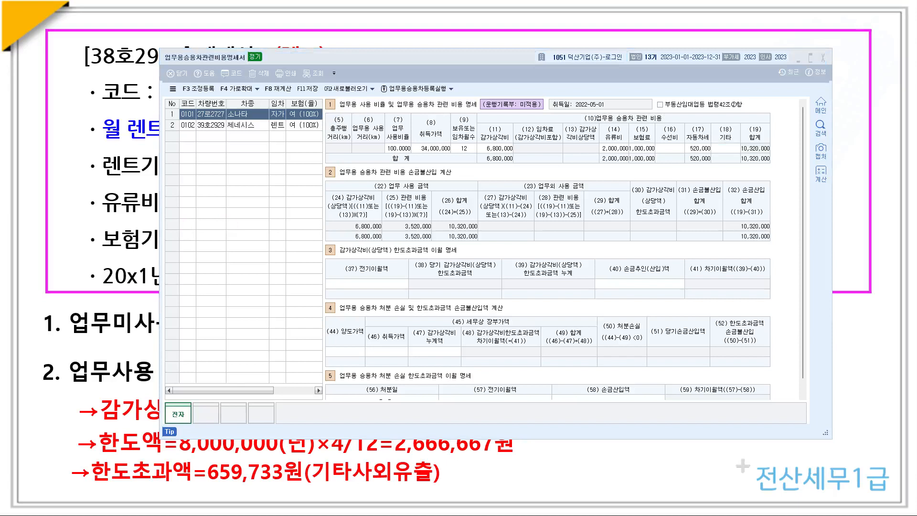
{"action": "left_click", "coordinate": [212, 125]}
{"action": "left_click", "coordinate": [334, 145]}
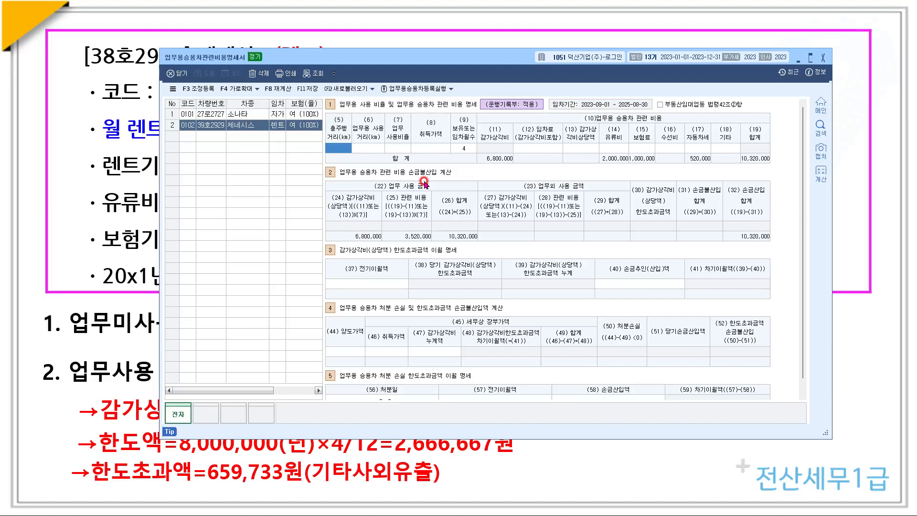
{"action": "type", "text": "100000"}
{"action": "key", "text": "Return"}
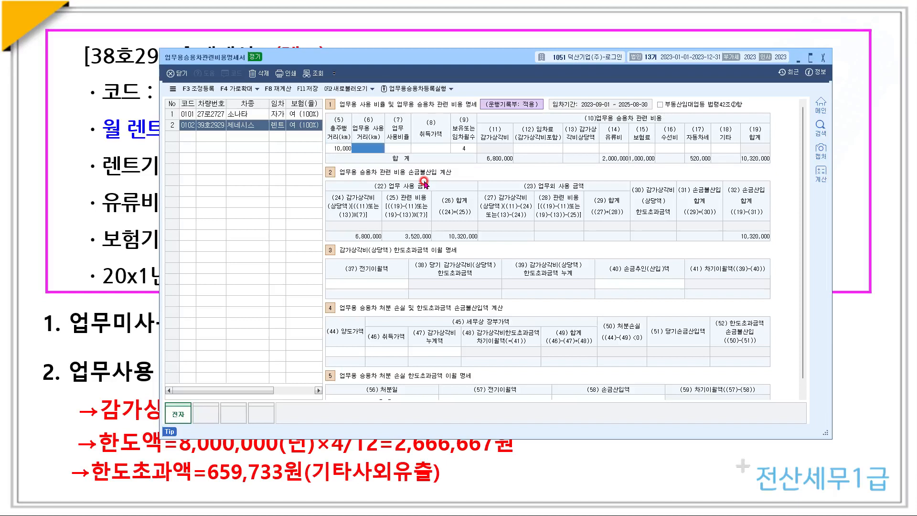
{"action": "type", "text": "9,000"}
{"action": "key", "text": "Return"}
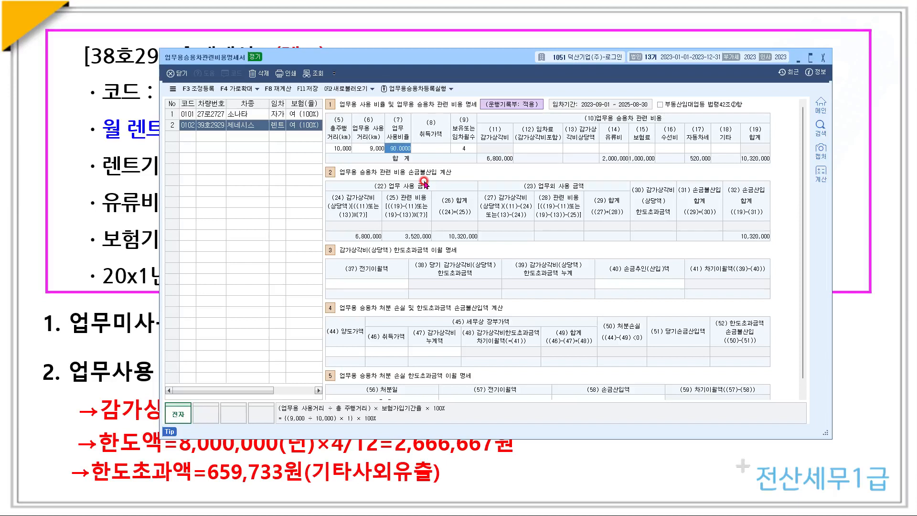
Enter vehicle 0102's rental fee including depreciation (임차료) as 5,280,000
{"action": "key", "text": "Return"}
{"action": "key", "text": "Return"}
{"action": "key", "text": "Return"}
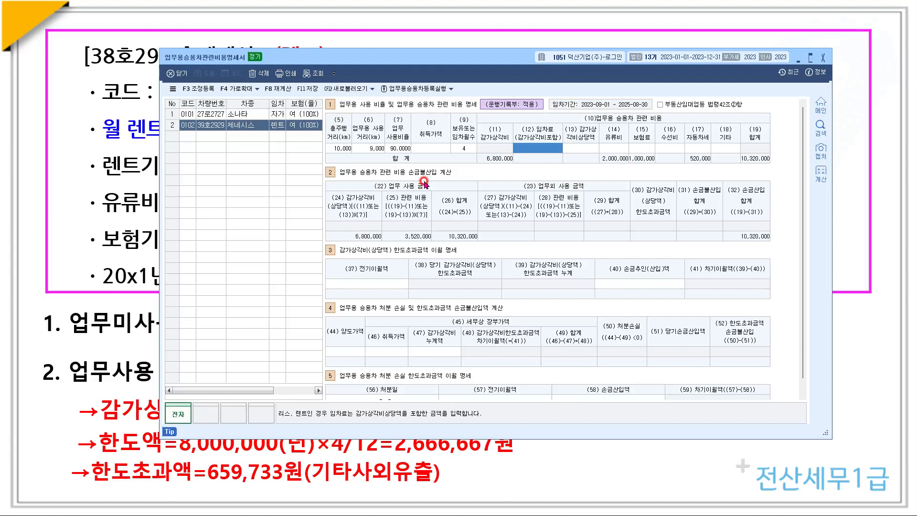
{"action": "type", "text": "5280000"}
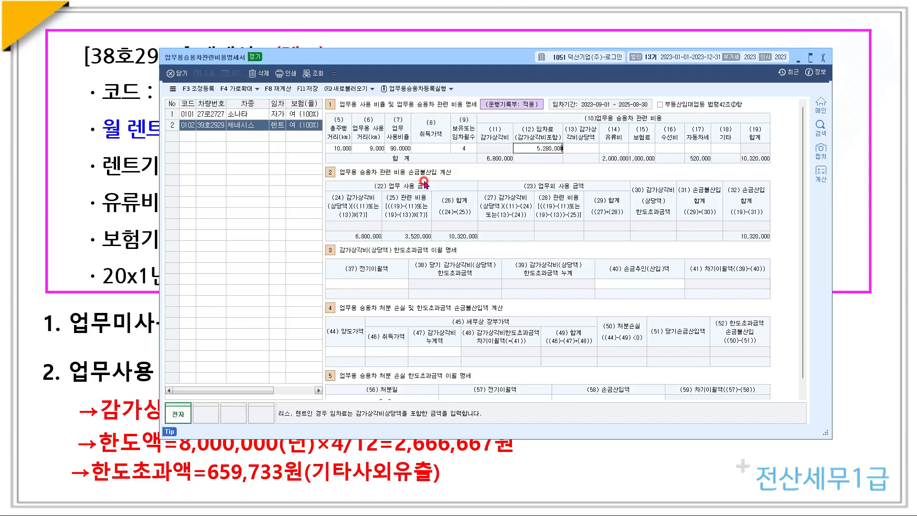
{"action": "key", "text": "Return"}
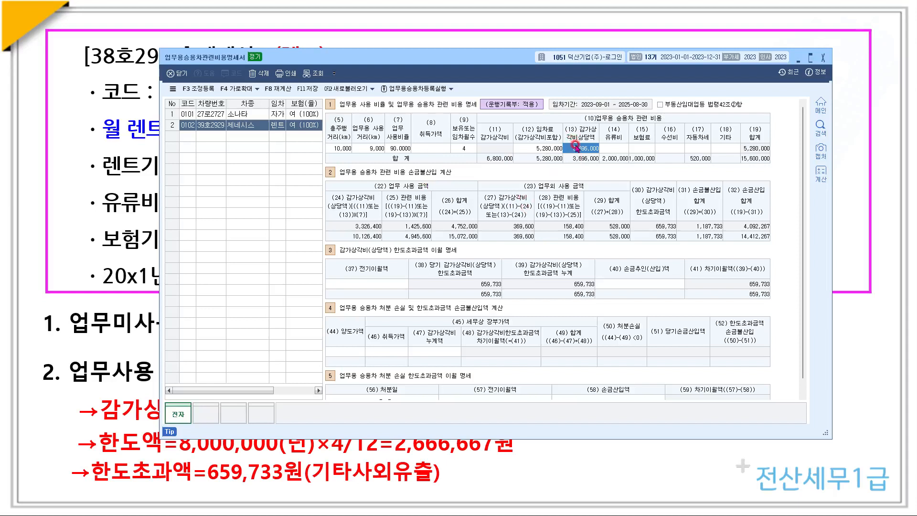
Set vehicle 0102's fuel cost (유류비) to 2,200,000 and save the expense statement
{"action": "left_click", "coordinate": [612, 150]}
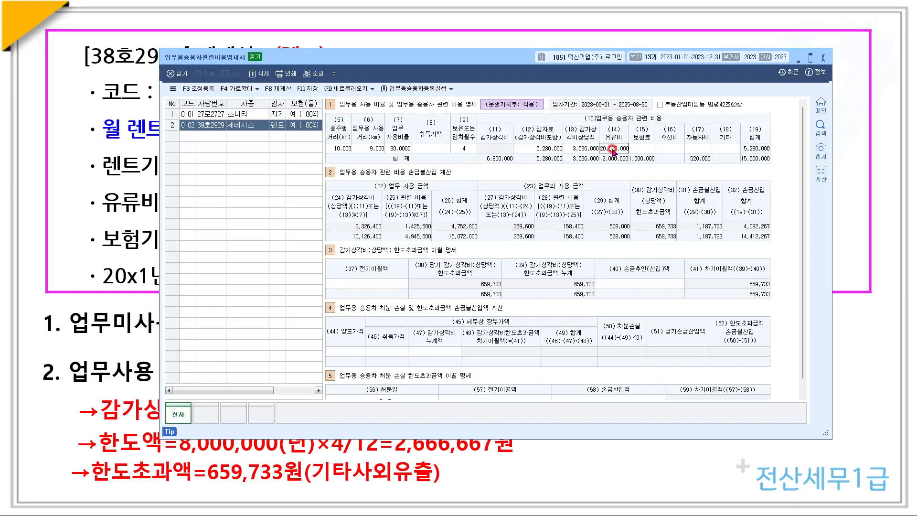
{"action": "type", "text": "2200000"}
{"action": "key", "text": "Return"}
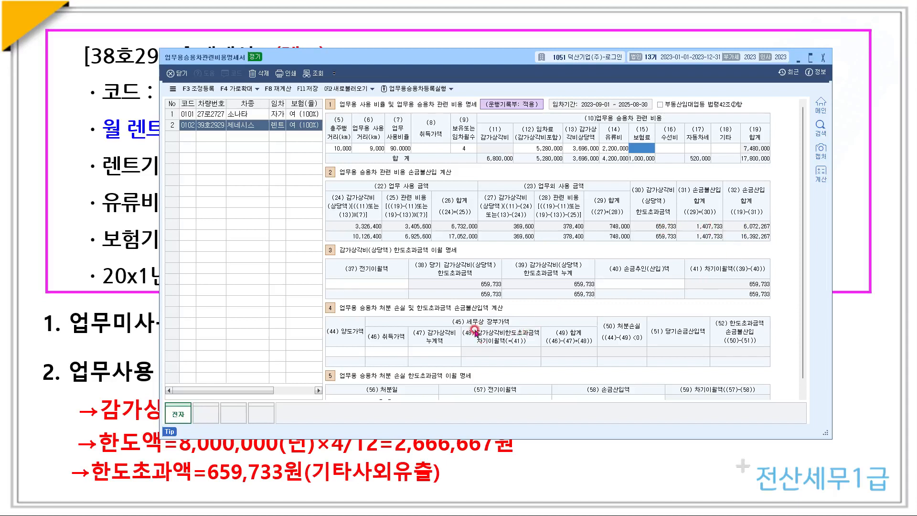
{"action": "left_click", "coordinate": [307, 89]}
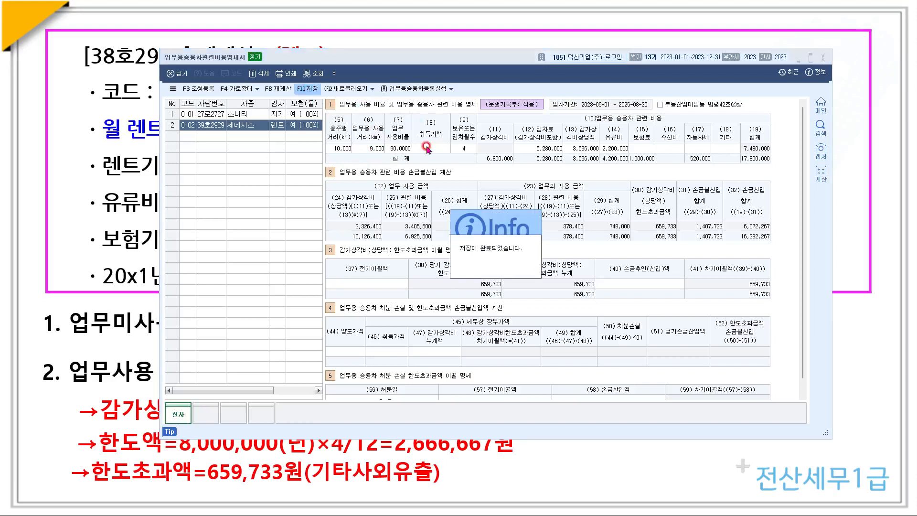
In 조정 등록, add 업무용승용차 미사용 for 748,000 under 익금산입 및 손금불산입 with income disposition 상여
{"action": "left_click", "coordinate": [198, 89]}
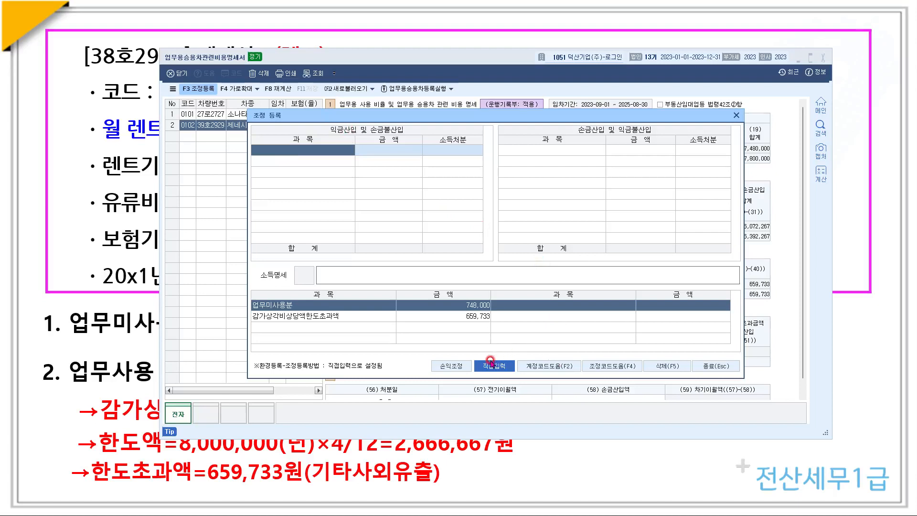
{"action": "type", "text": "djd"}
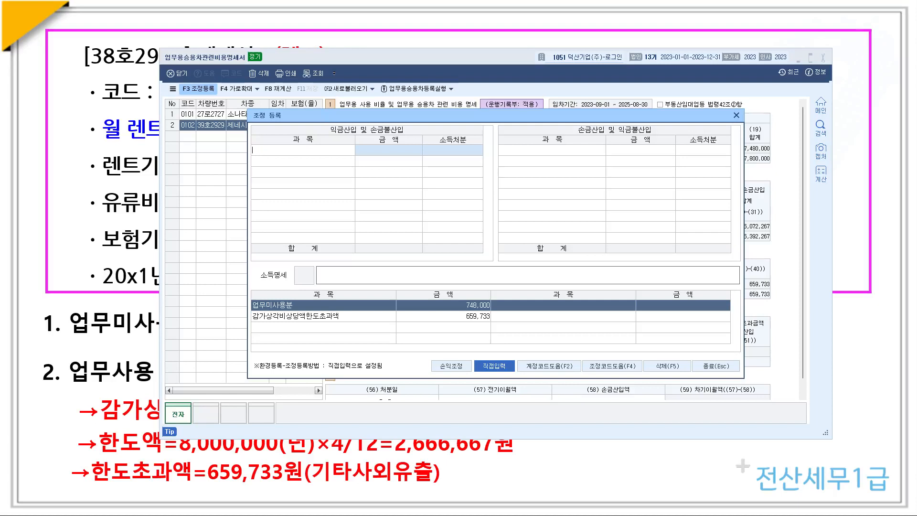
{"action": "type", "text": "anadyd"}
{"action": "key", "text": "Return"}
{"action": "type", "text": "7480000"}
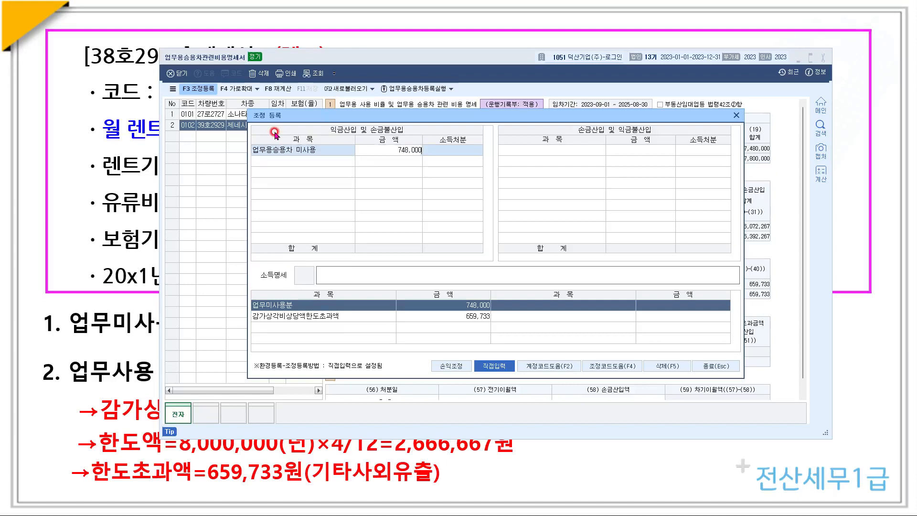
{"action": "key", "text": "Return"}
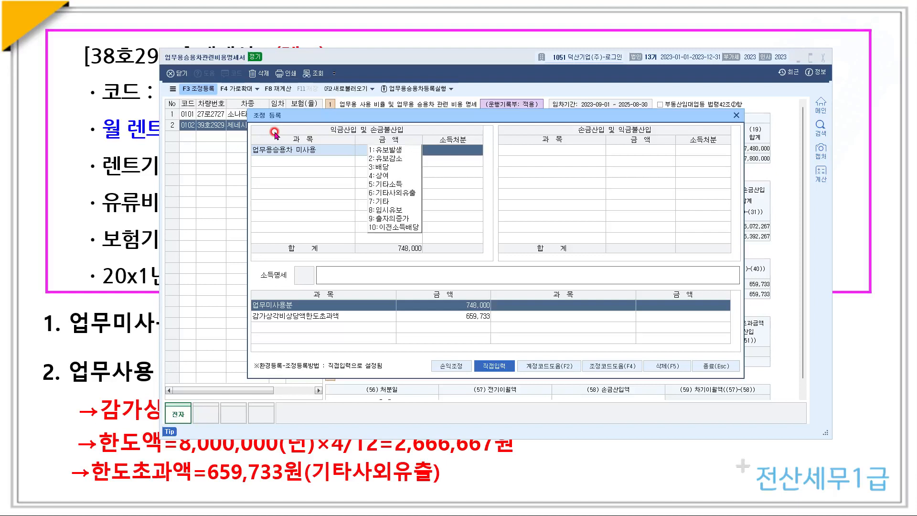
{"action": "type", "text": "4"}
{"action": "key", "text": "Return"}
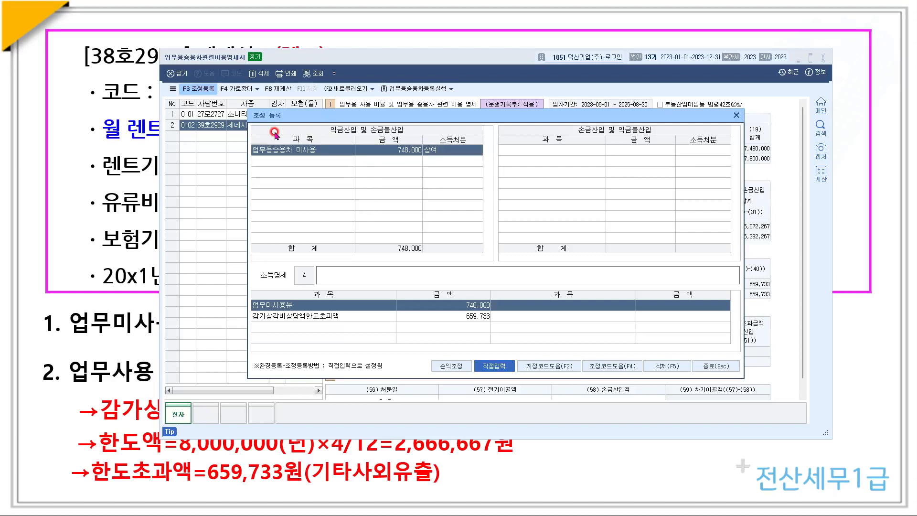
Add 감가상각비상당액 한도초과액 for 659,733 under 익금산입 및 손금불산입 with income disposition 기타사외유출, and close the adjustment registration
{"action": "key", "text": "Return"}
{"action": "type", "text": "감가상"}
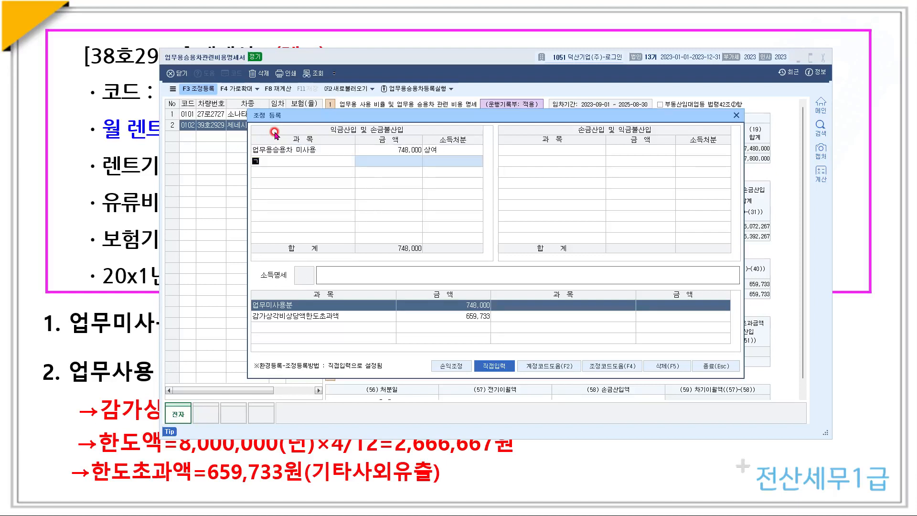
{"action": "type", "text": "각비"}
{"action": "type", "text": "상ㄷ"}
{"action": "type", "text": "액 한도초"}
{"action": "type", "text": "과액"}
{"action": "key", "text": "Return"}
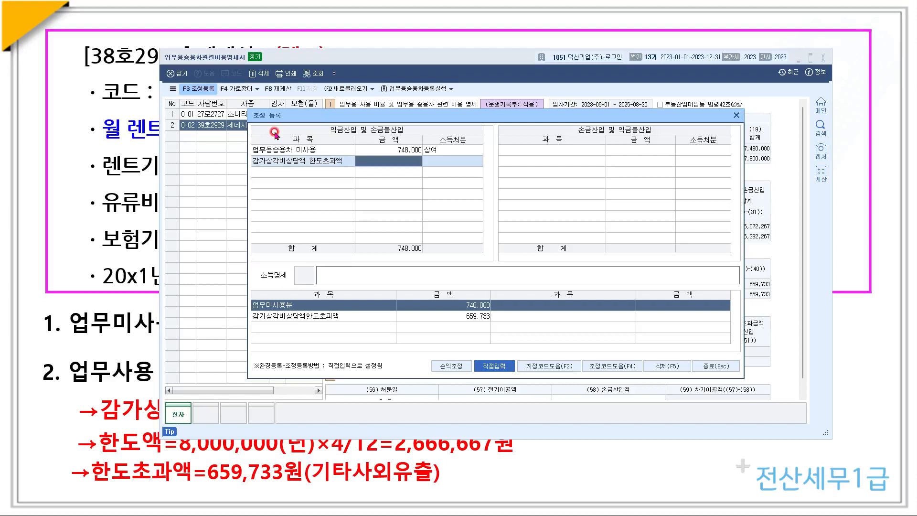
{"action": "type", "text": "659,733"}
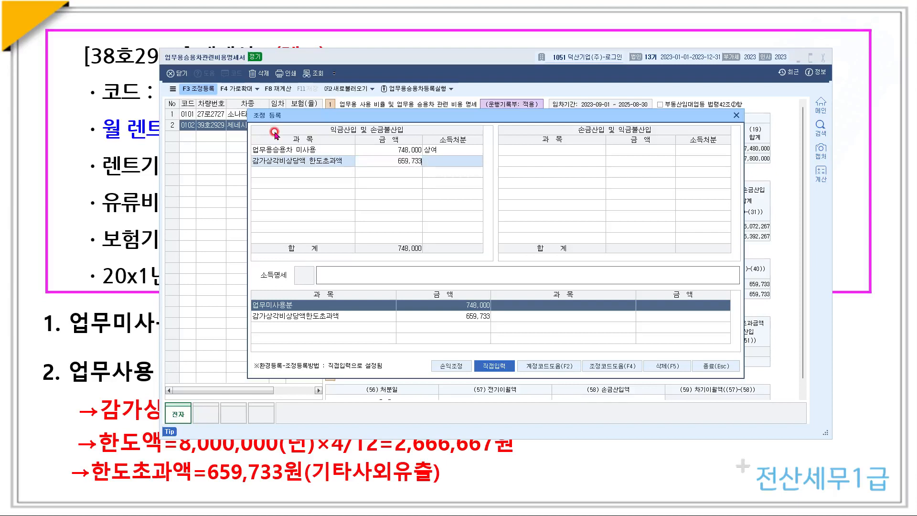
{"action": "key", "text": "Return"}
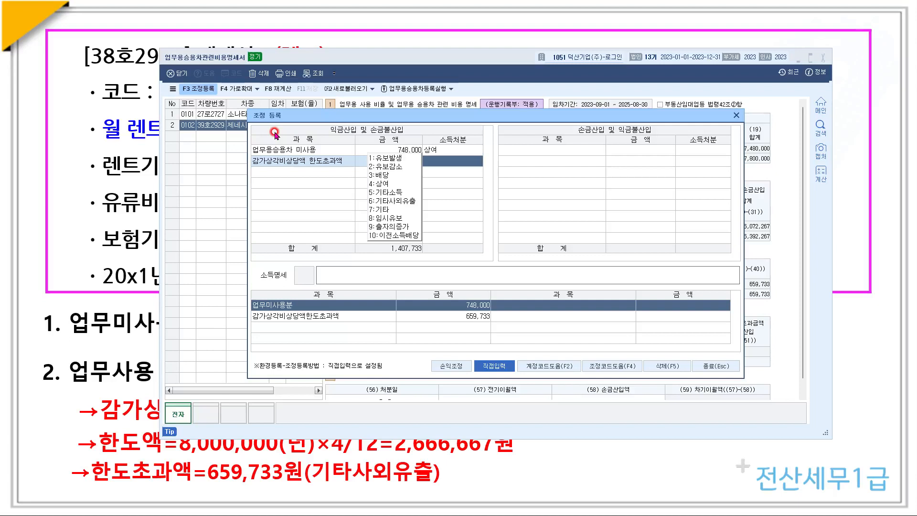
{"action": "type", "text": "6"}
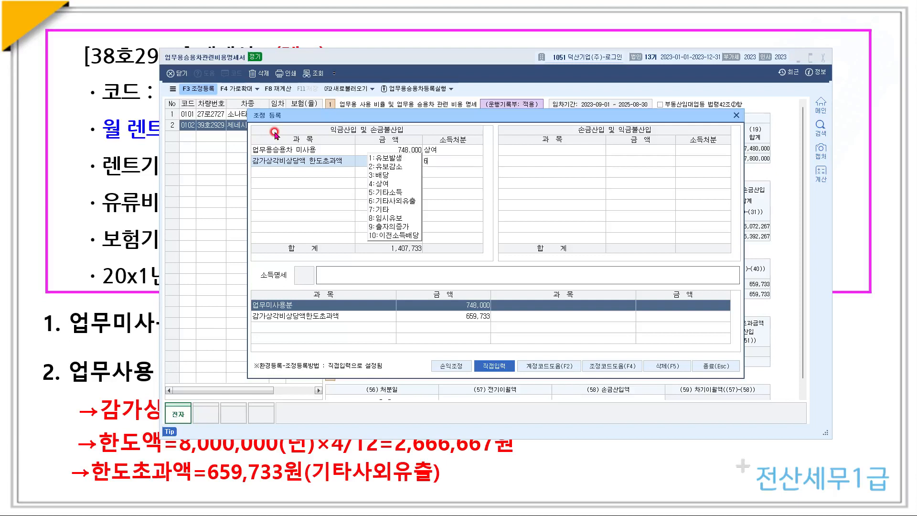
{"action": "key", "text": "Return"}
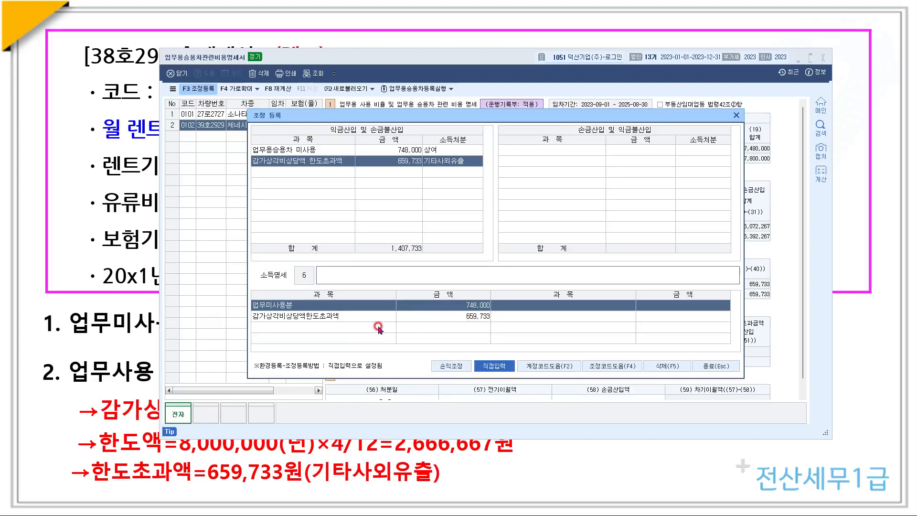
{"action": "left_click", "coordinate": [709, 368]}
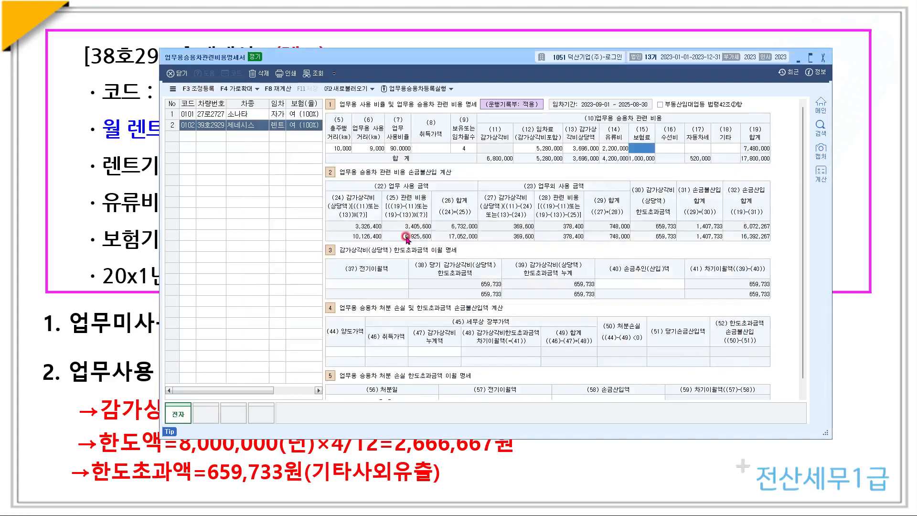